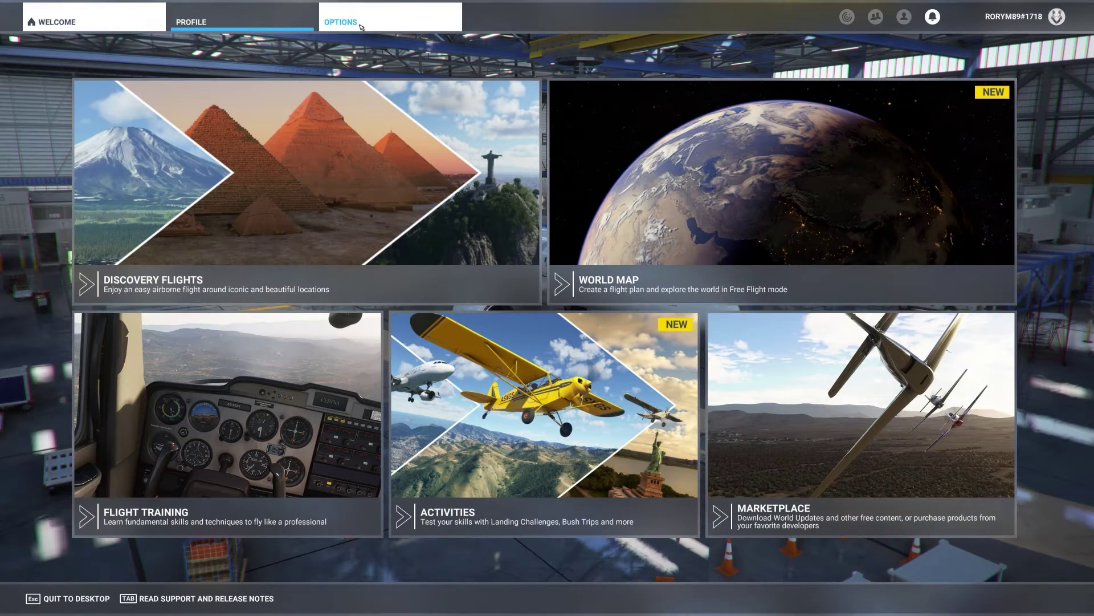
Step: In the controls options, duplicate the default input profile of the TCA Q-ENG 1&2 throttle
click(360, 26)
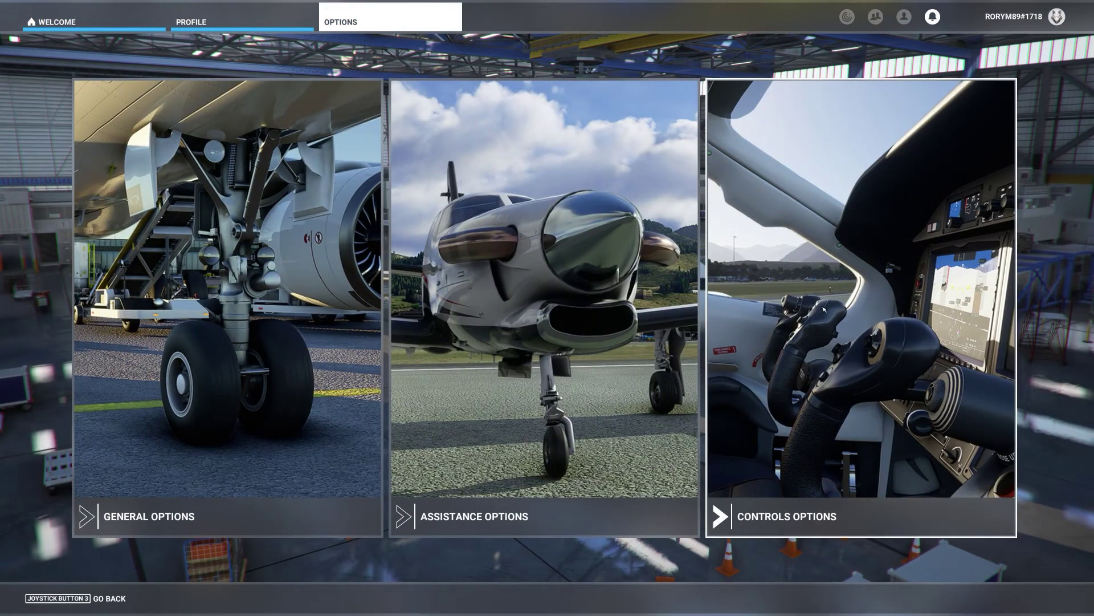
click(824, 308)
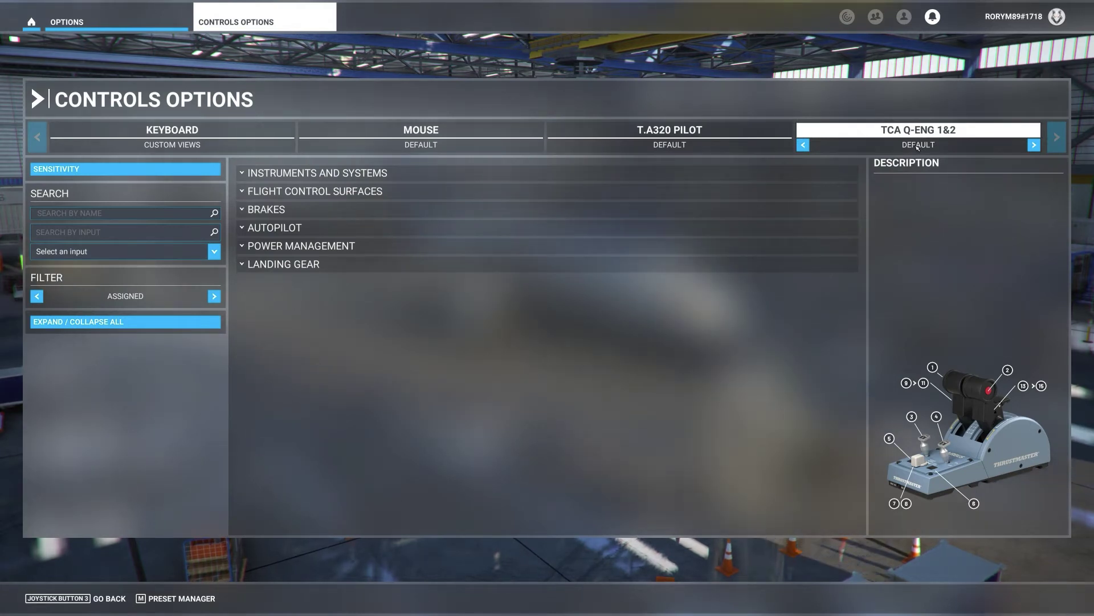
click(181, 598)
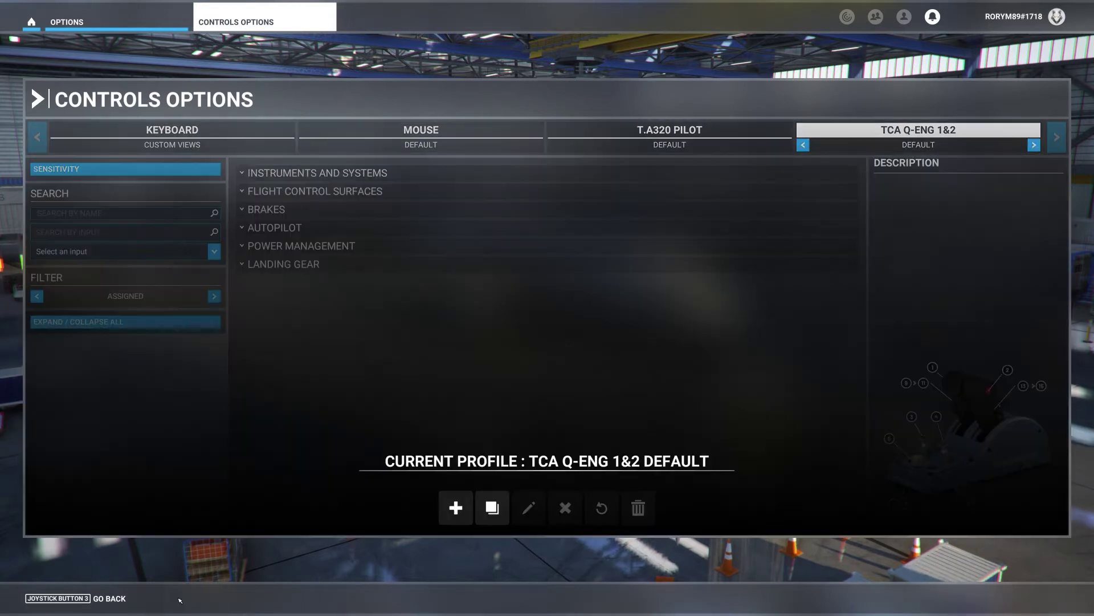
click(492, 508)
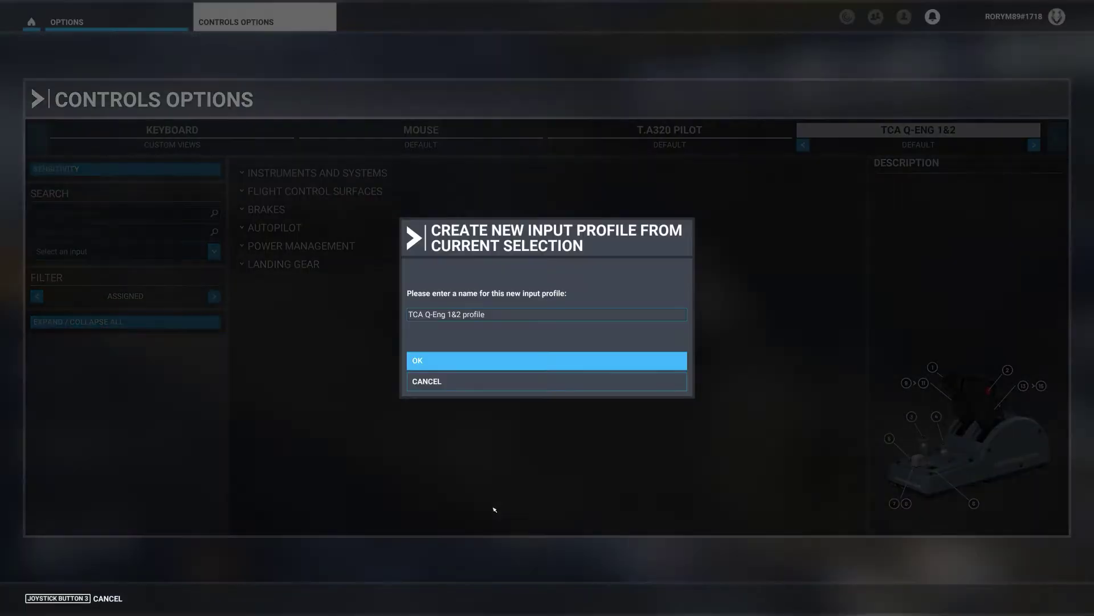
Step: Name the duplicated input profile A32NX FBW and create it
click(498, 319)
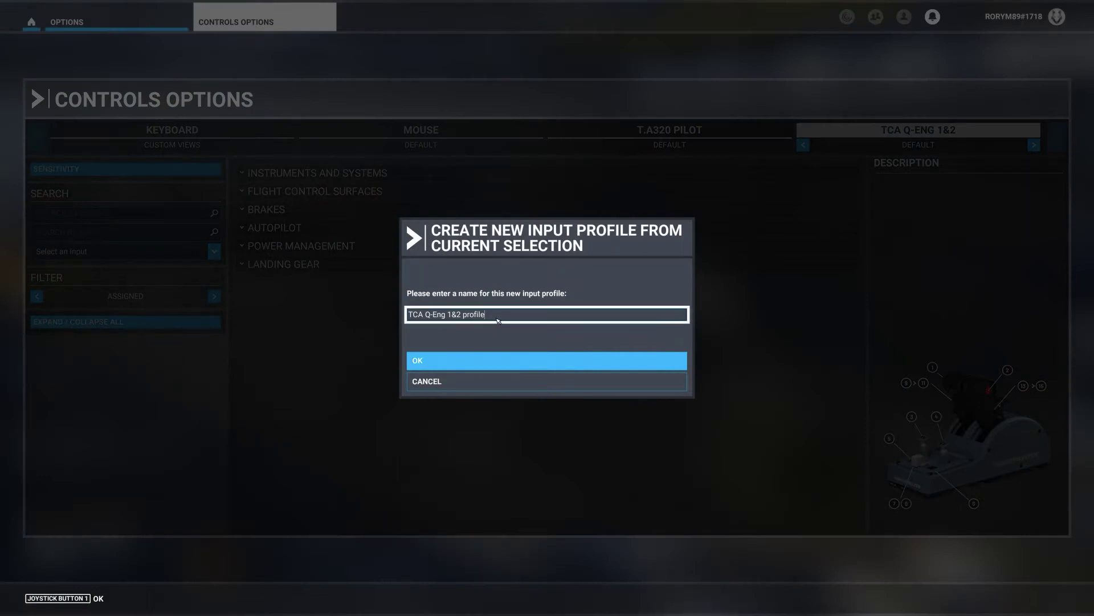
key(BackSpace)
key(BackSpace)
key(BackSpace)
key(BackSpace)
key(BackSpace)
key(BackSpace)
key(BackSpace)
key(BackSpace)
key(BackSpace)
key(BackSpace)
key(BackSpace)
key(BackSpace)
key(BackSpace)
key(BackSpace)
key(BackSpace)
key(BackSpace)
key(BackSpace)
key(BackSpace)
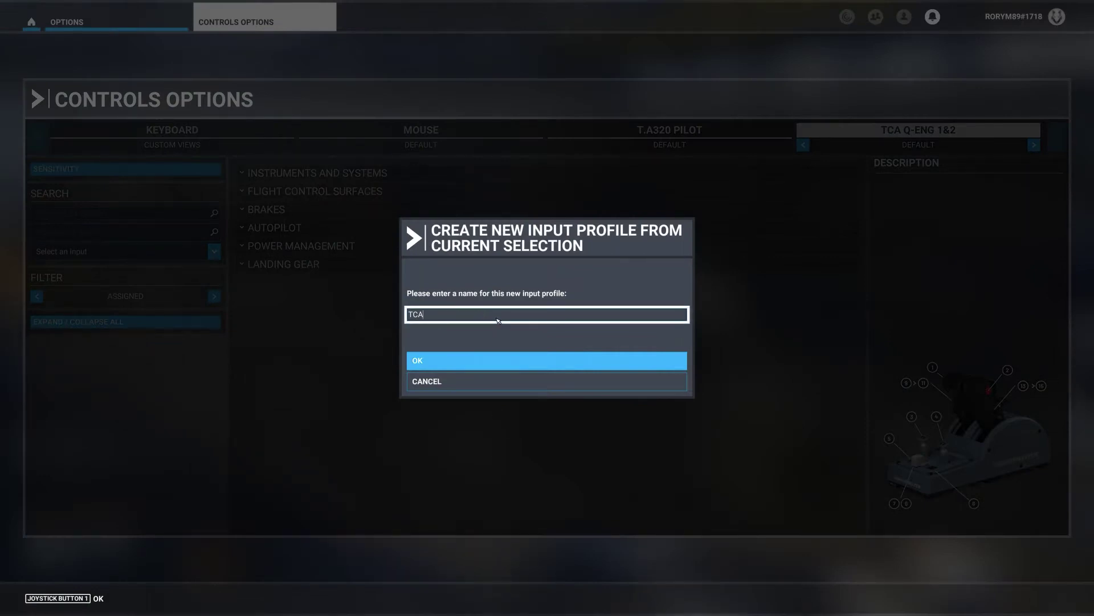
text(A32NX FBW)
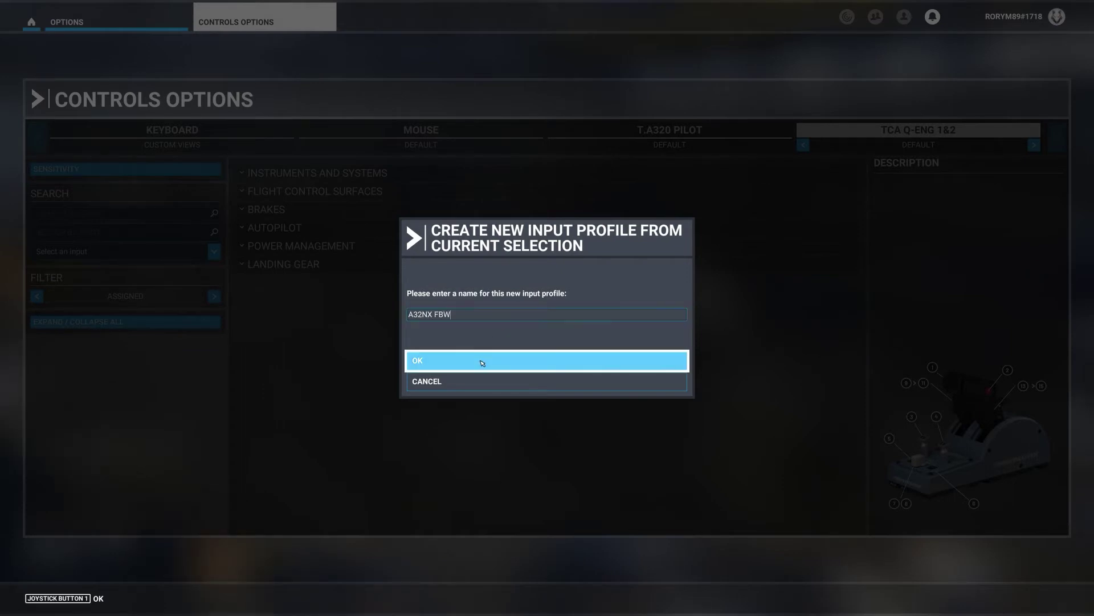
click(483, 362)
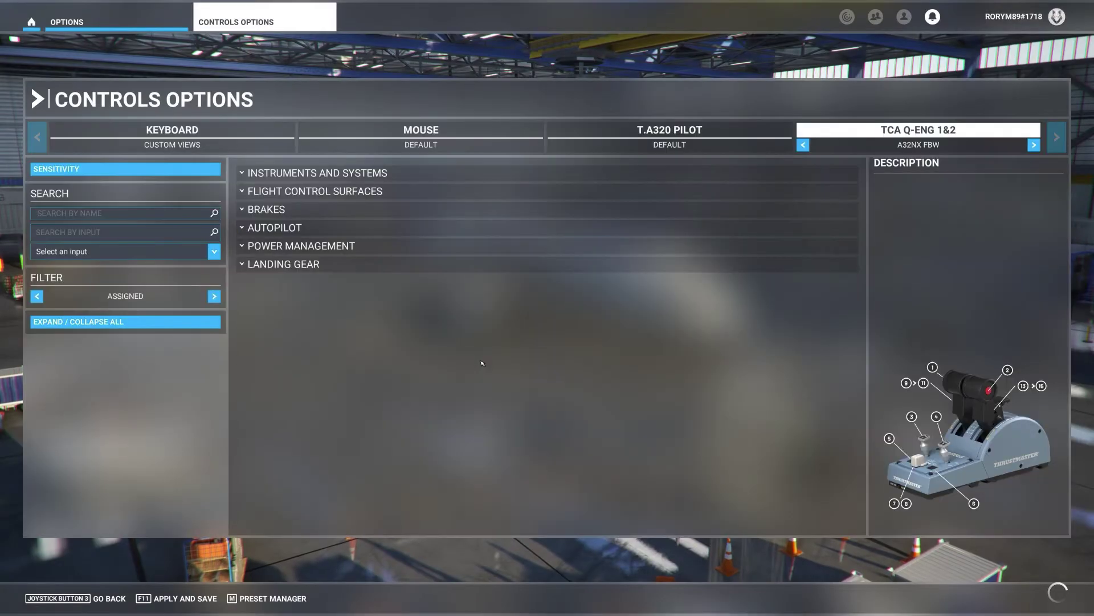
Step: In the profile's sensitivity settings, set Sensitivity - and Sensitivity + to 0 % for Joystick L-Axis X and L-Axis Y
click(109, 170)
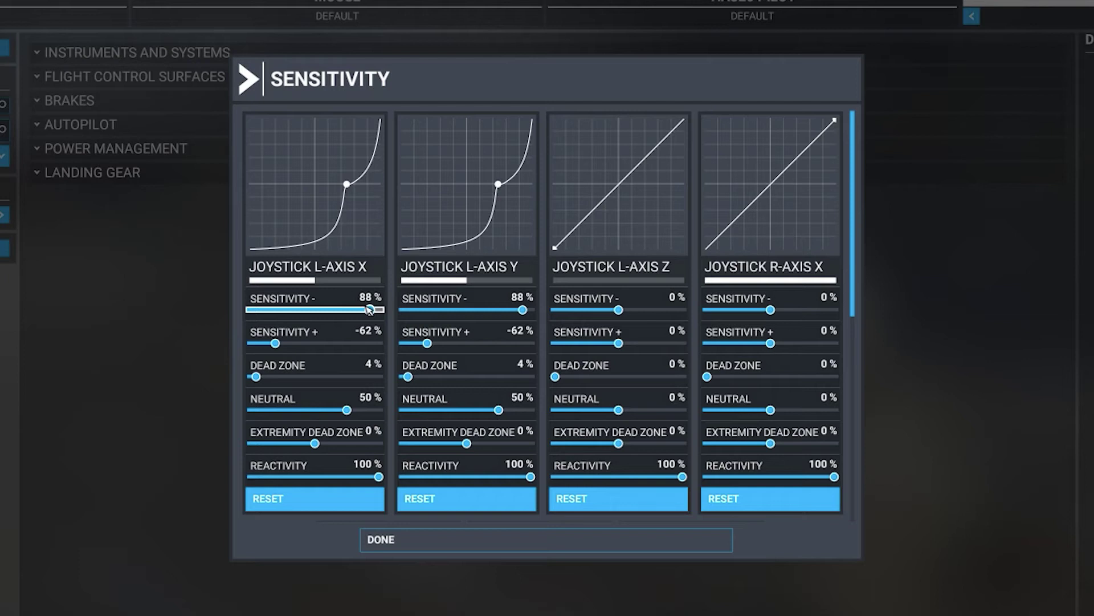
drag(371, 309, 315, 310)
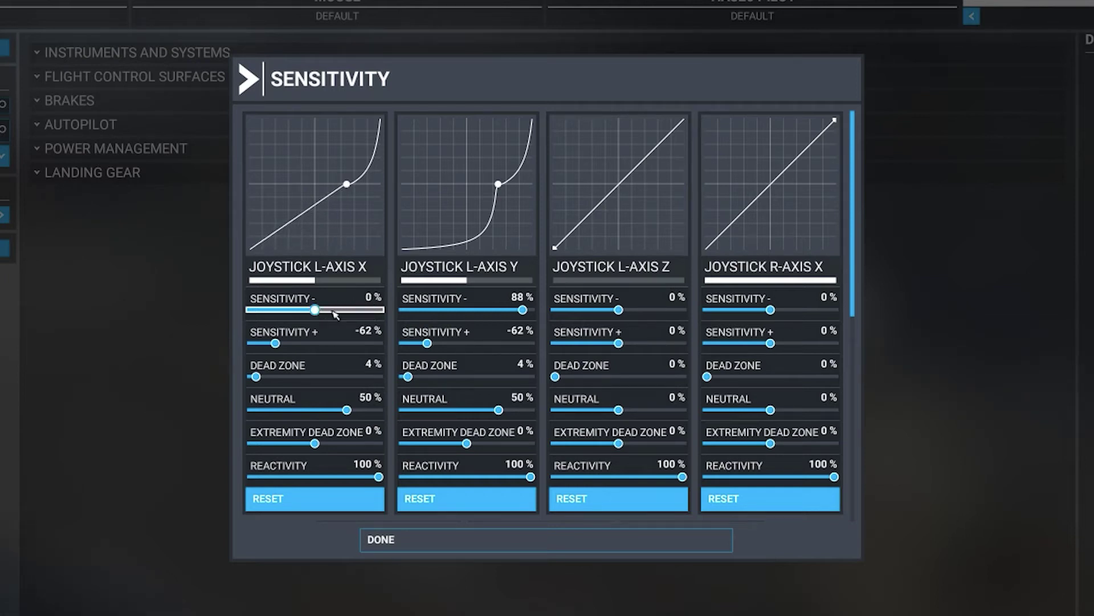
drag(522, 312, 466, 313)
drag(276, 343, 316, 344)
drag(427, 343, 467, 349)
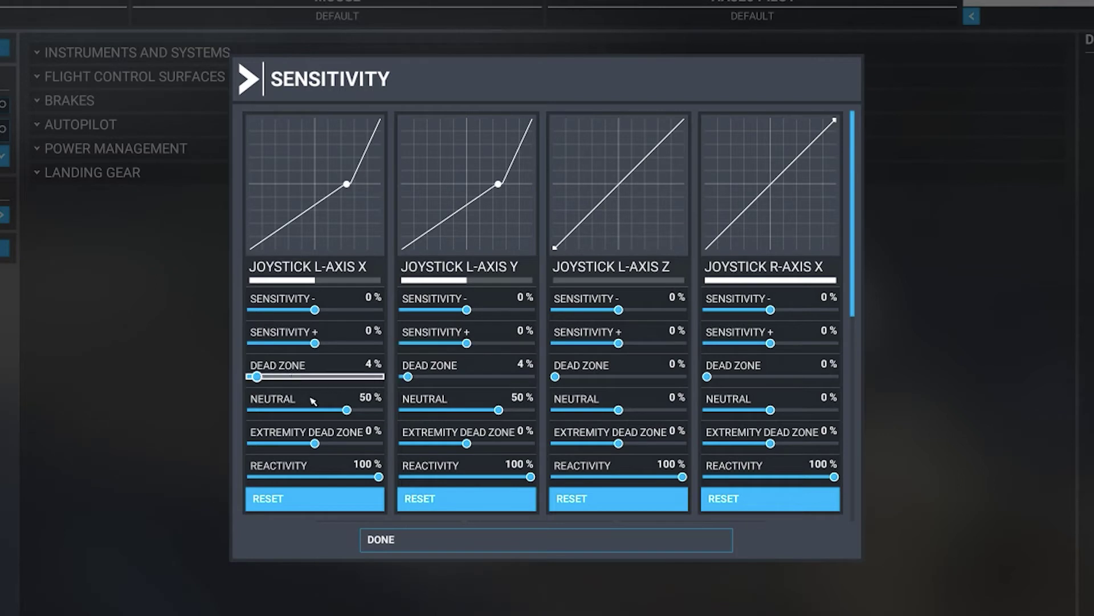
Step: Set Neutral and Dead Zone to 0 % for Joystick L-Axis X and L-Axis Y, and save the profile
drag(355, 414, 314, 411)
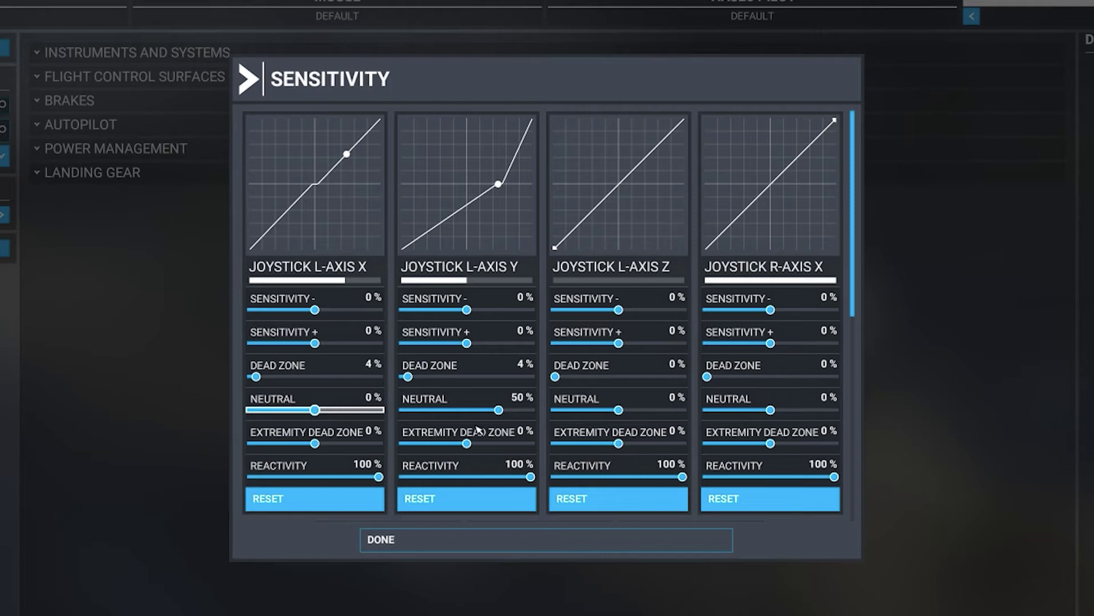
drag(498, 410, 467, 415)
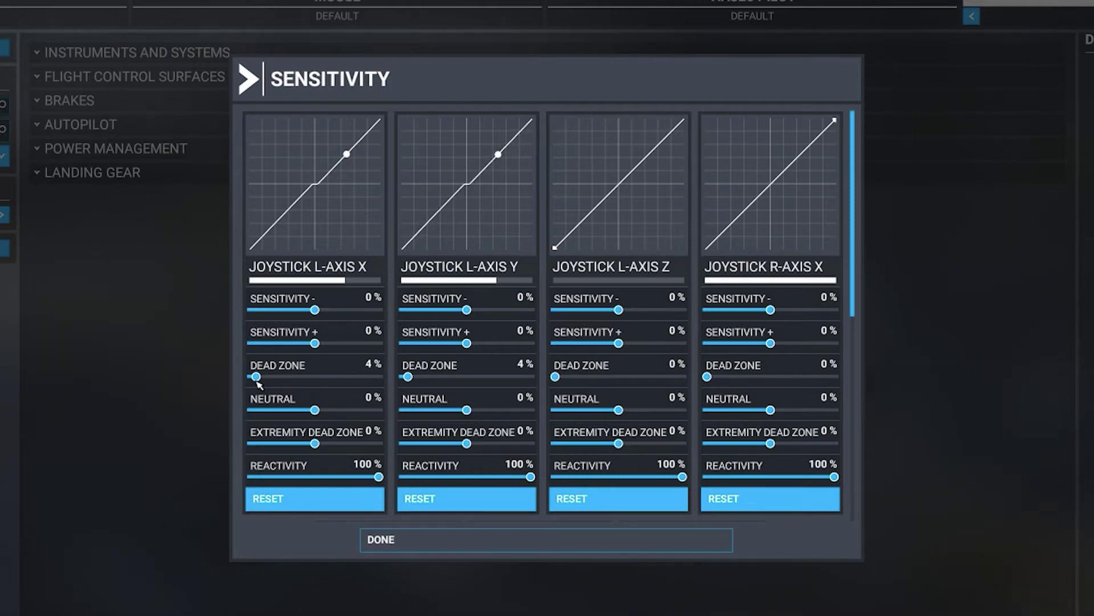
drag(256, 377, 251, 377)
drag(409, 380, 394, 382)
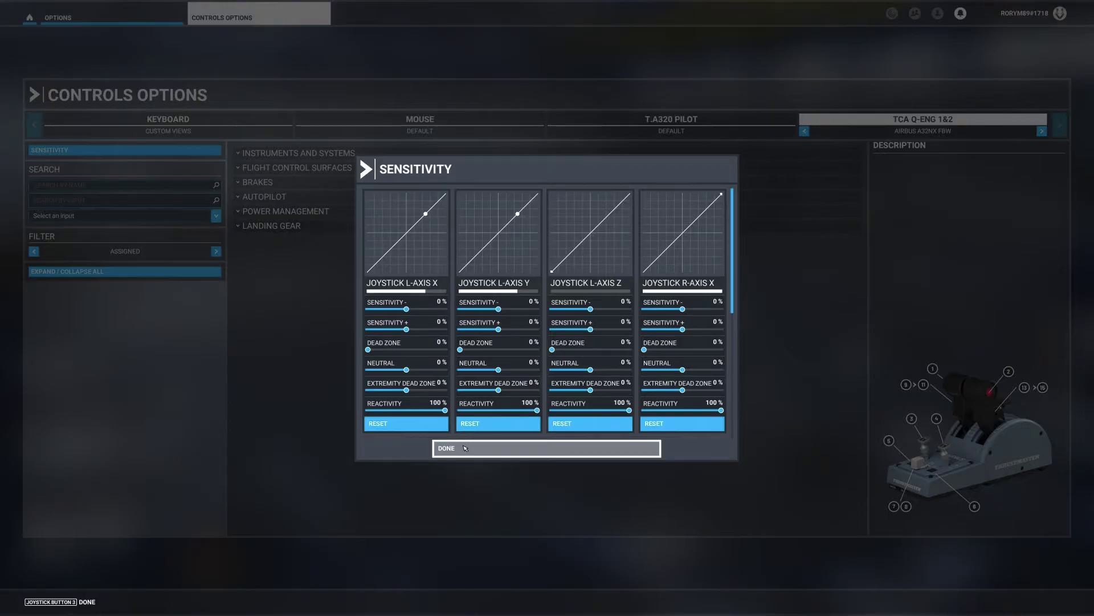
click(465, 448)
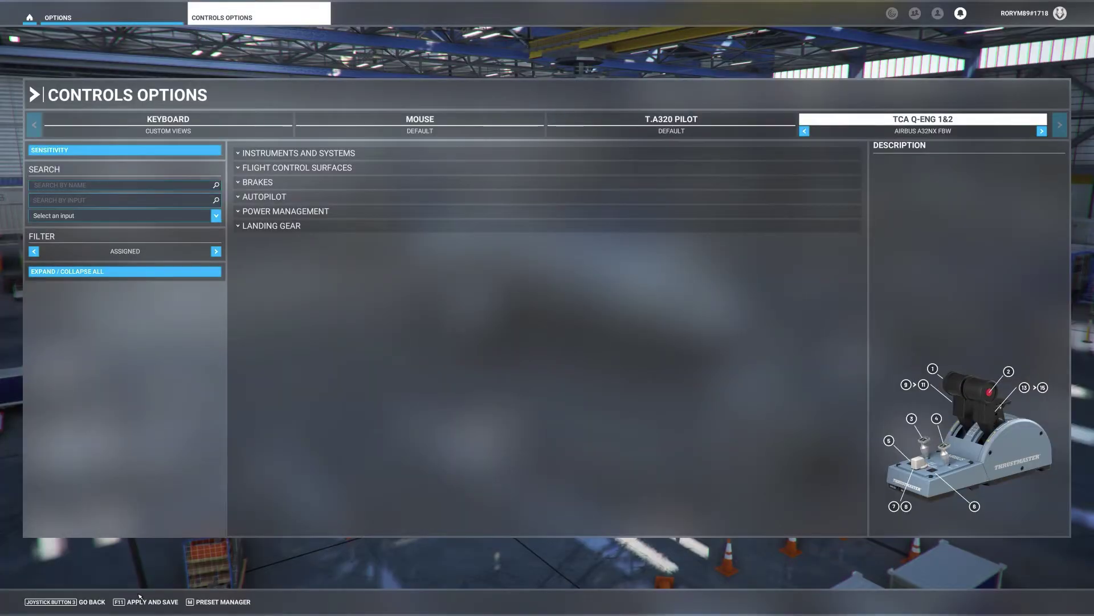
click(117, 601)
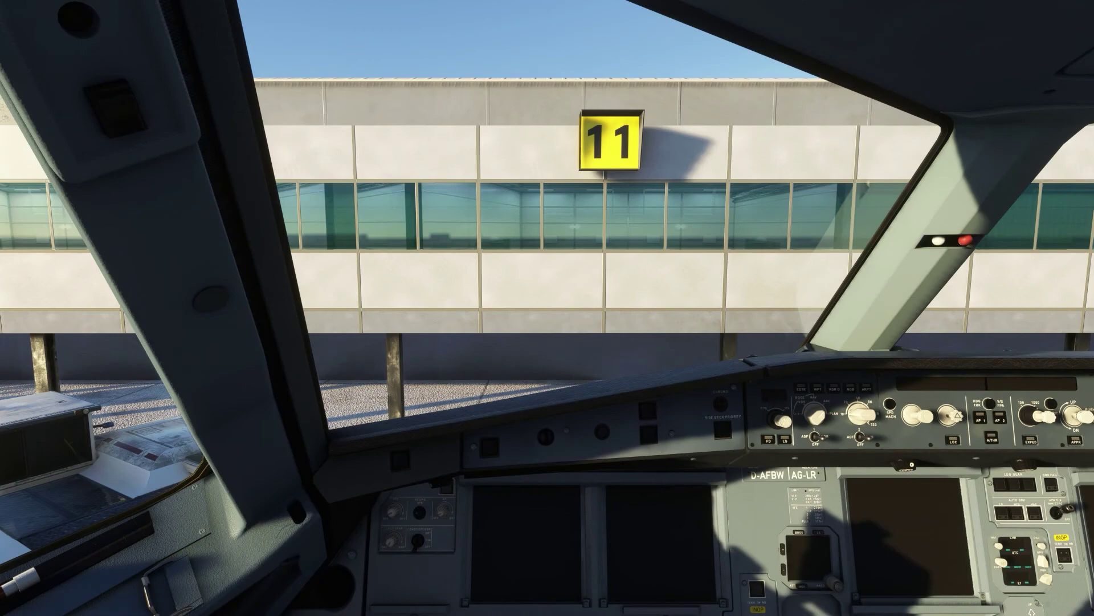
Step: On the cockpit flyPad, open the throttle detent calibration and enable Reverser On Axis and Independent Axis
key(alt+1)
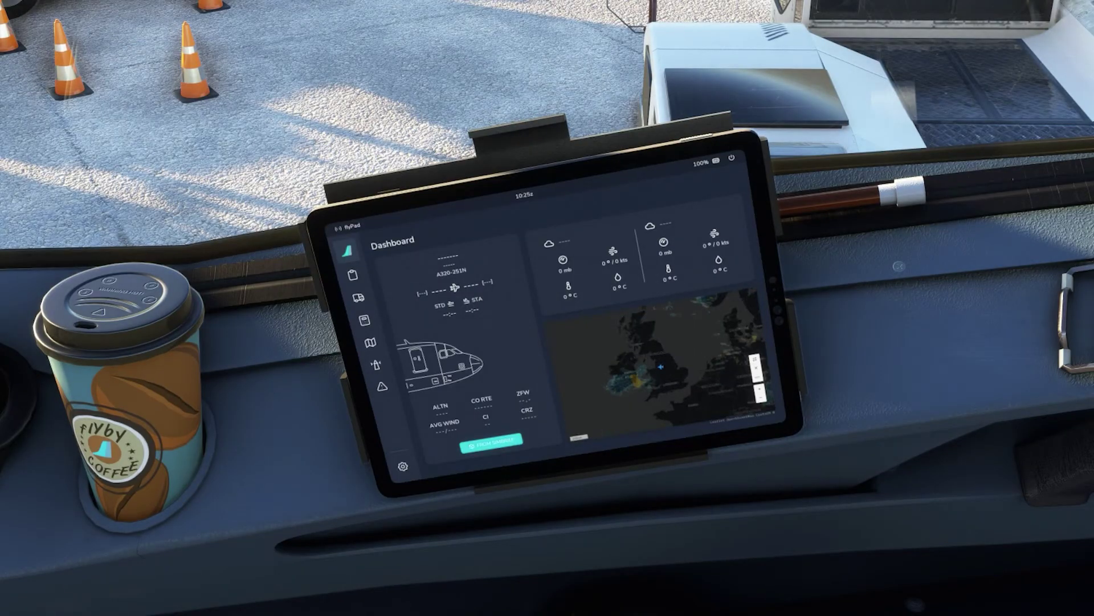
click(403, 468)
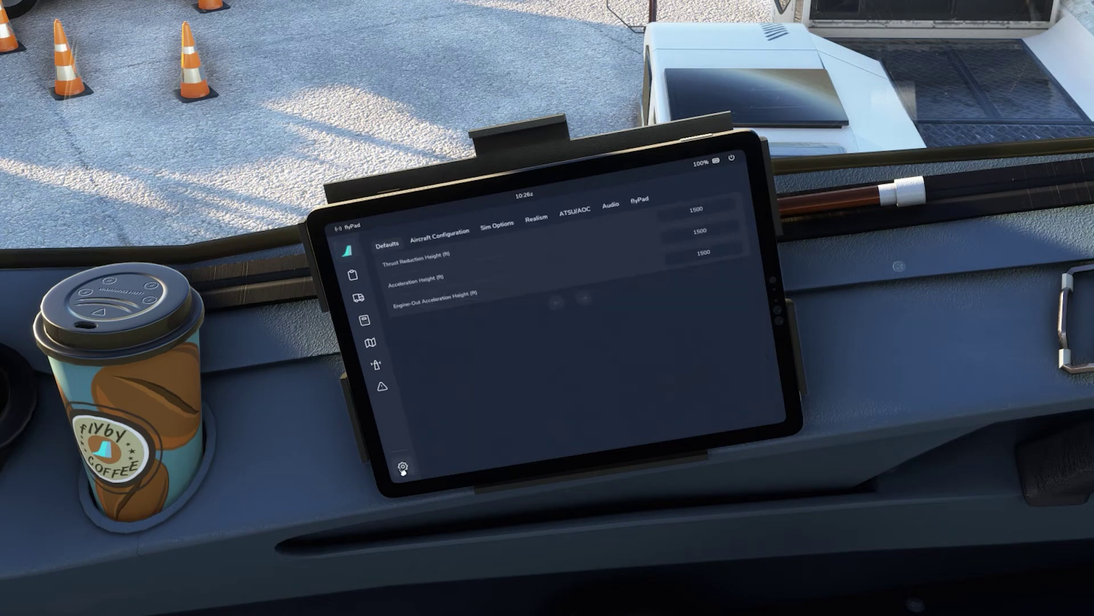
click(505, 229)
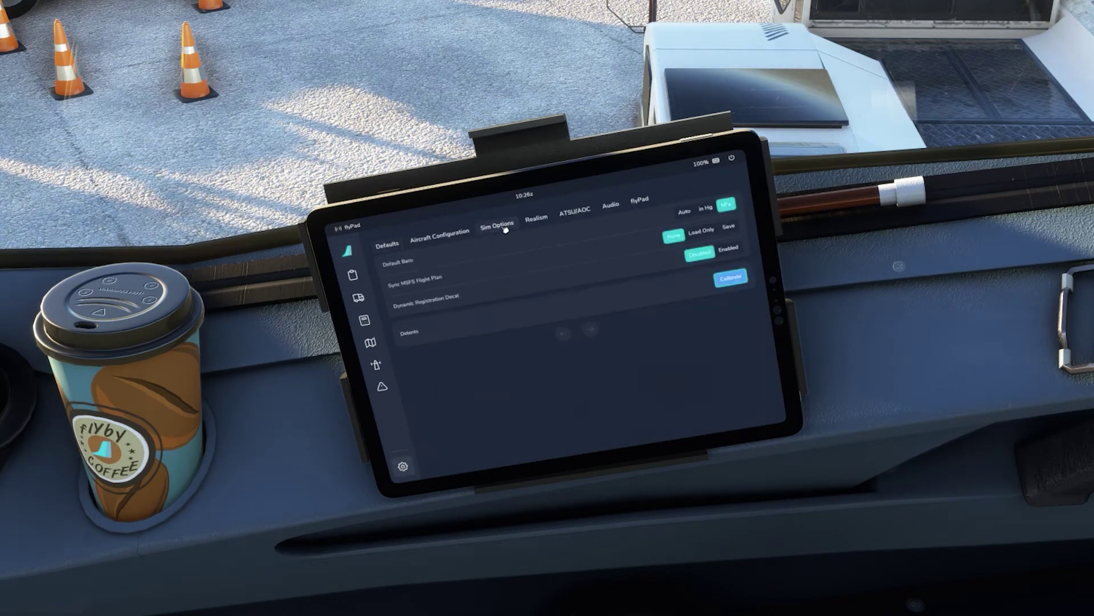
click(731, 279)
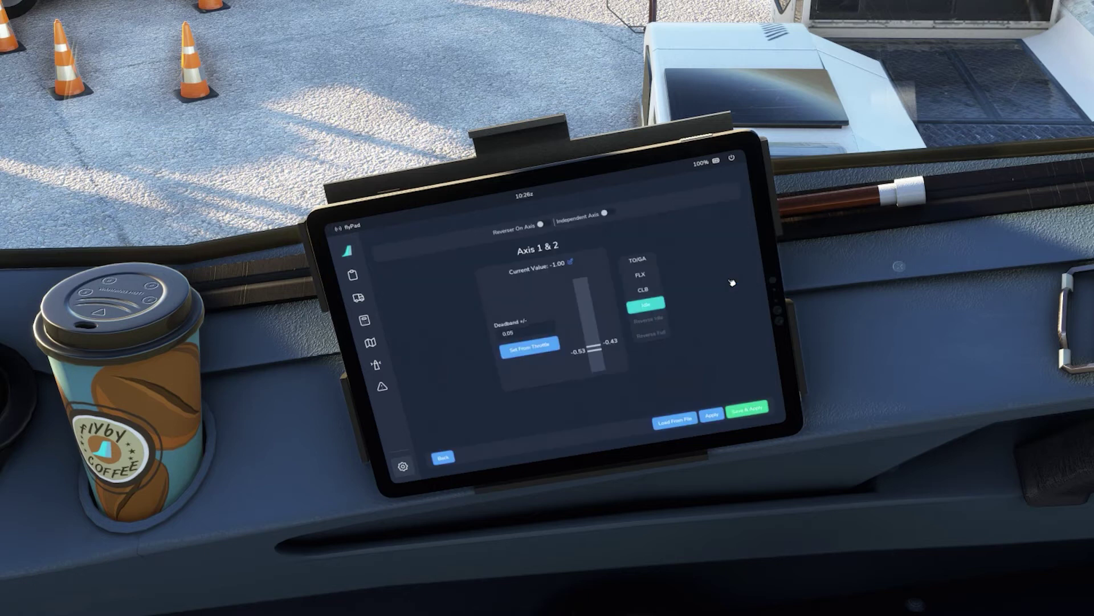
click(546, 225)
click(607, 215)
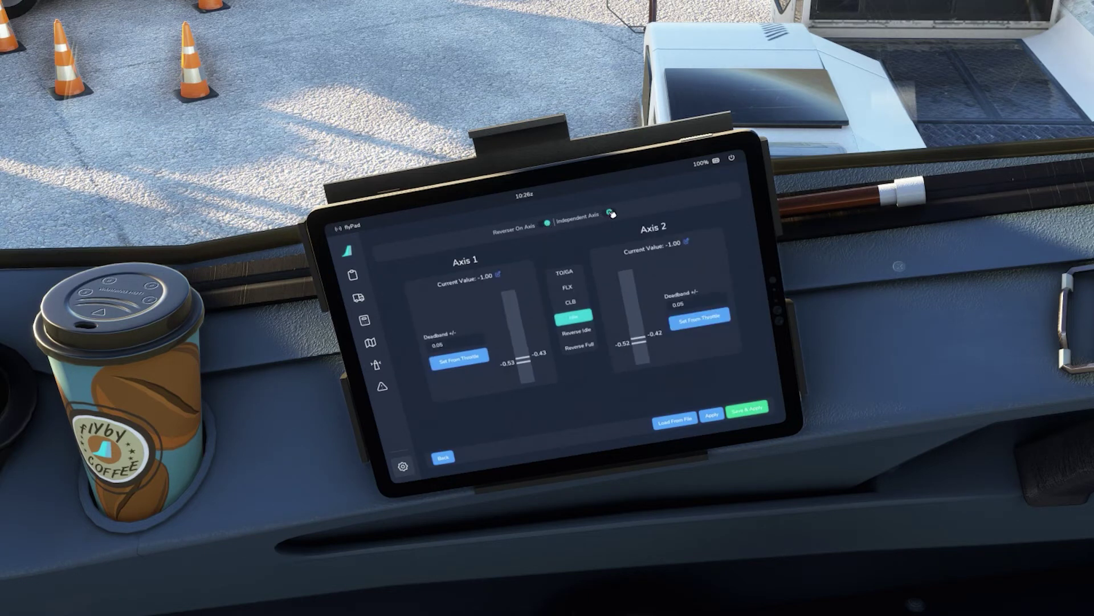
Step: Calibrate the Reverse Full and Reverse Idle detents of Axis 1 and Axis 2 from the throttle positions
click(581, 347)
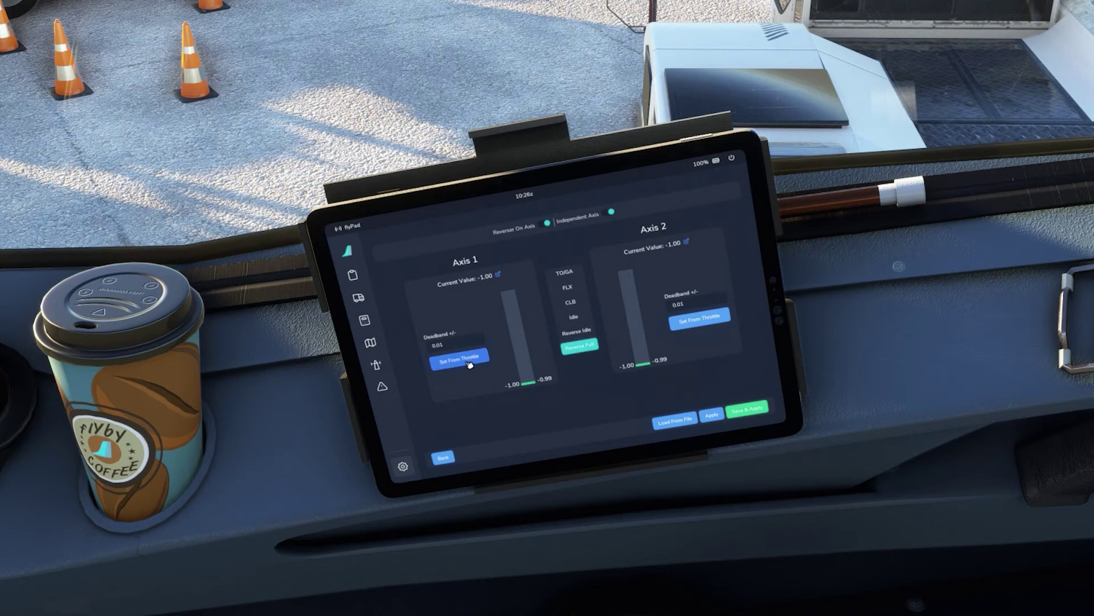
click(689, 323)
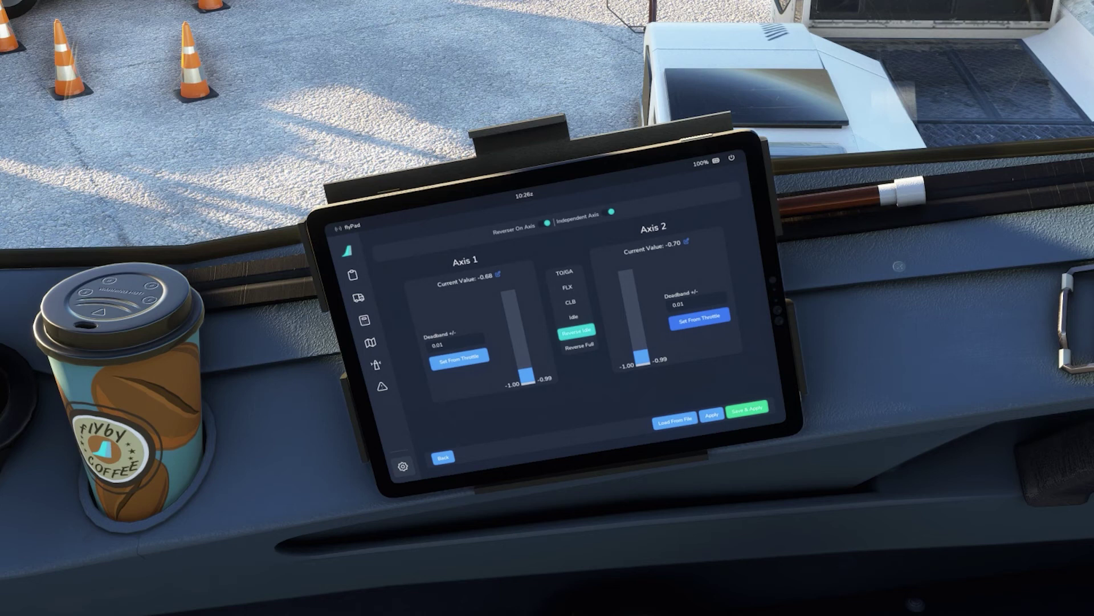
click(466, 363)
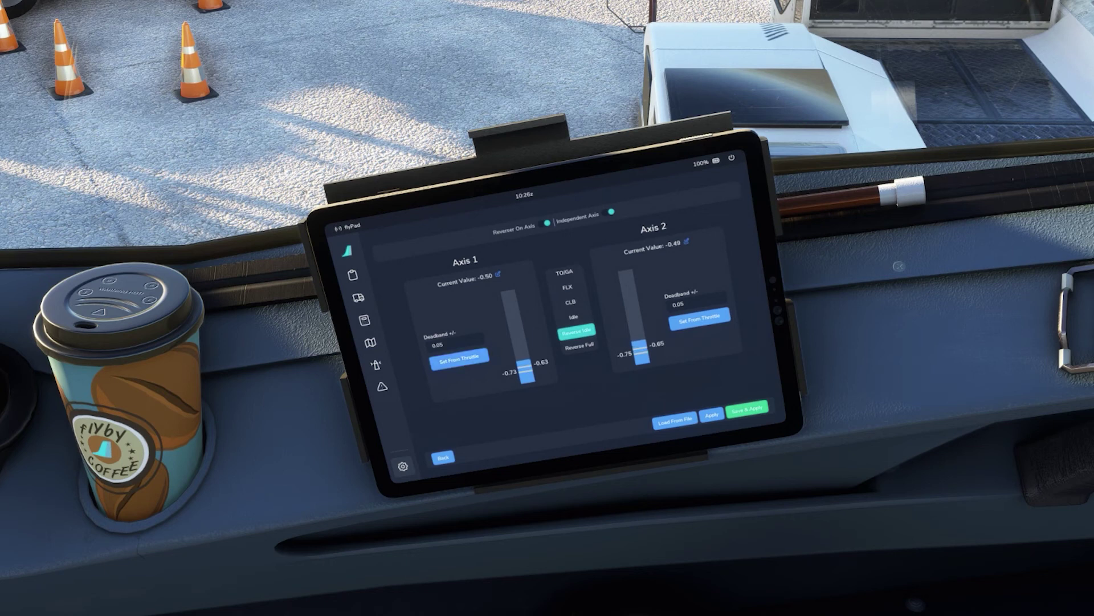
Step: Calibrate the Idle detent of Axis 1 and Axis 2 from the throttle positions
click(573, 317)
click(467, 360)
click(700, 325)
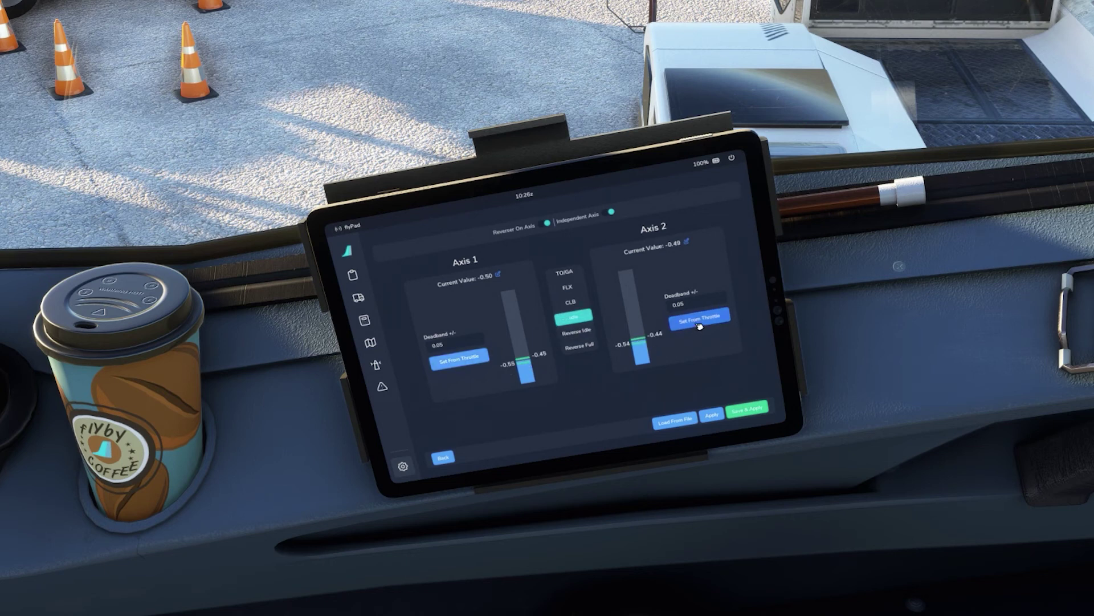
Step: Calibrate the CLB and FLX detents of Axis 1 and Axis 2 from the throttle positions
click(571, 302)
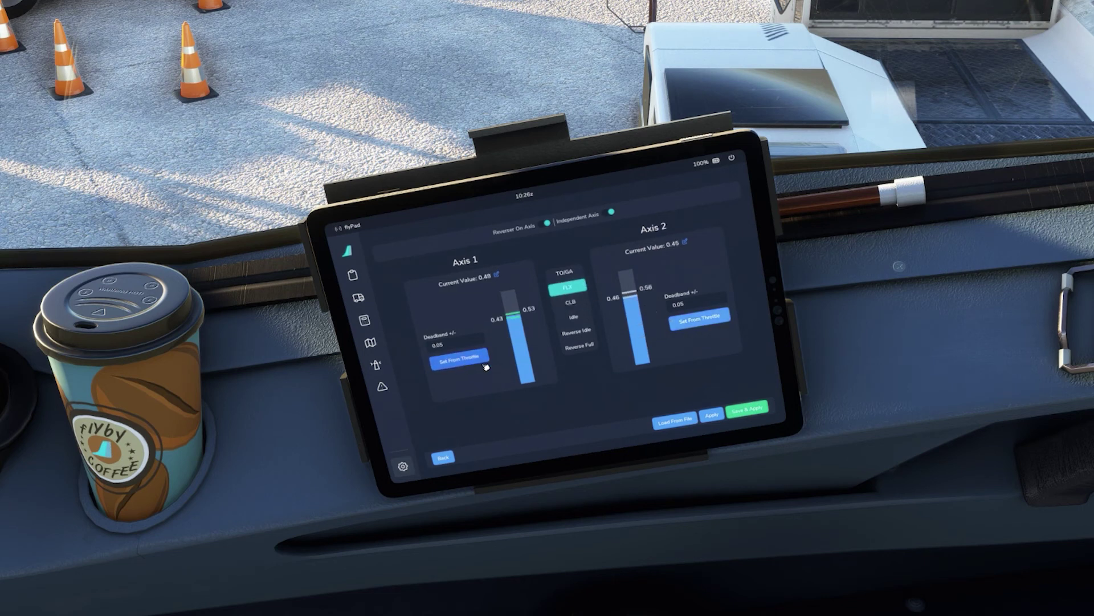
click(698, 320)
click(704, 322)
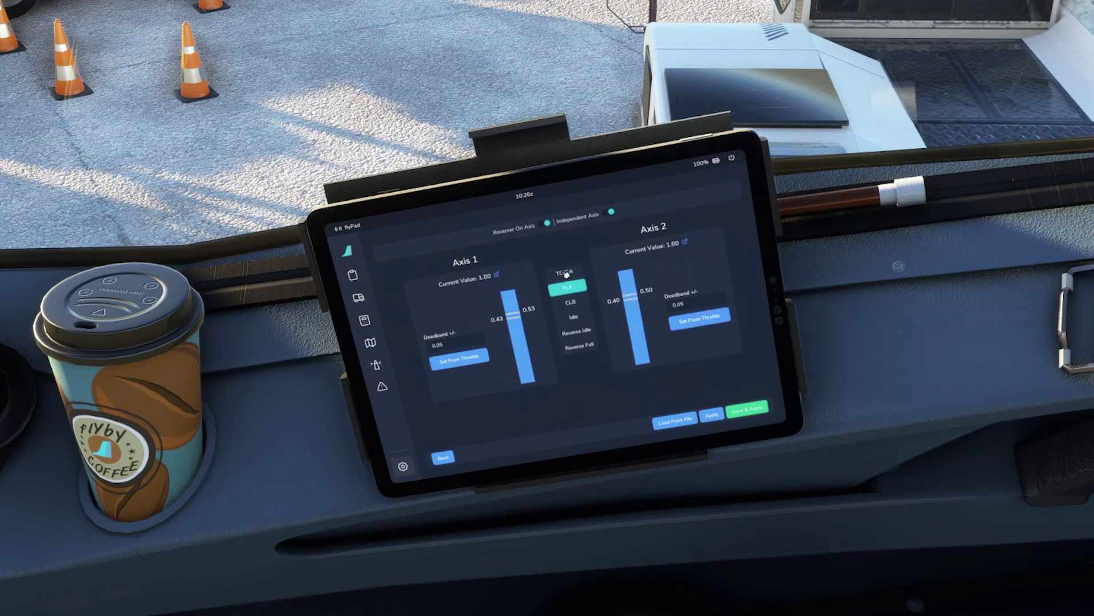